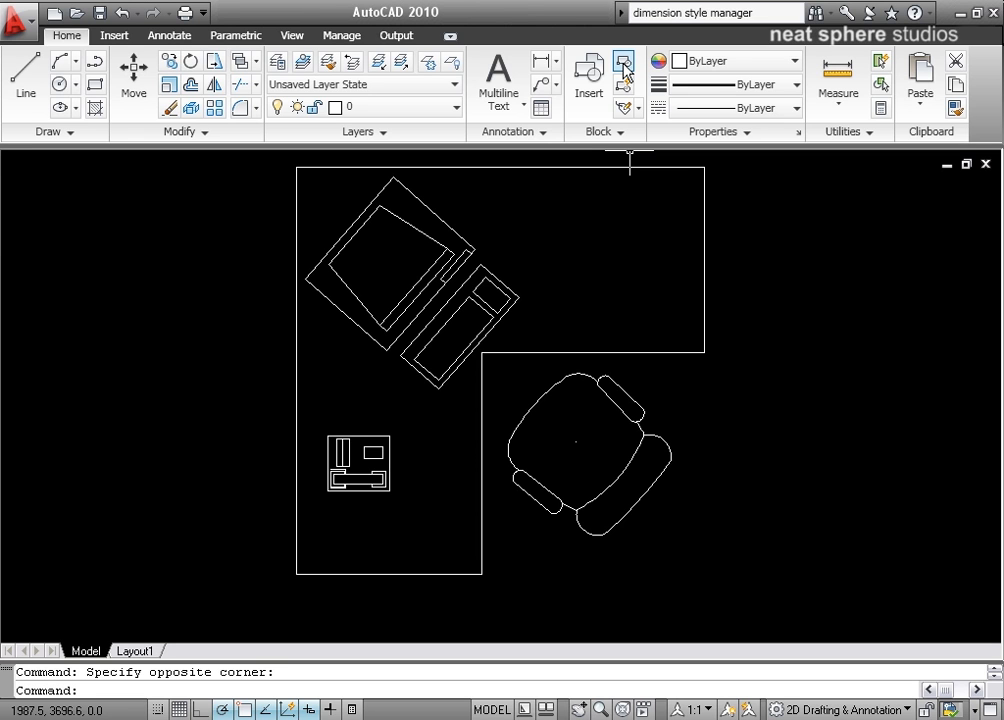
Start a block definition named Phone and select all the phone's linework on the desk as its objects.
left_click(624, 64)
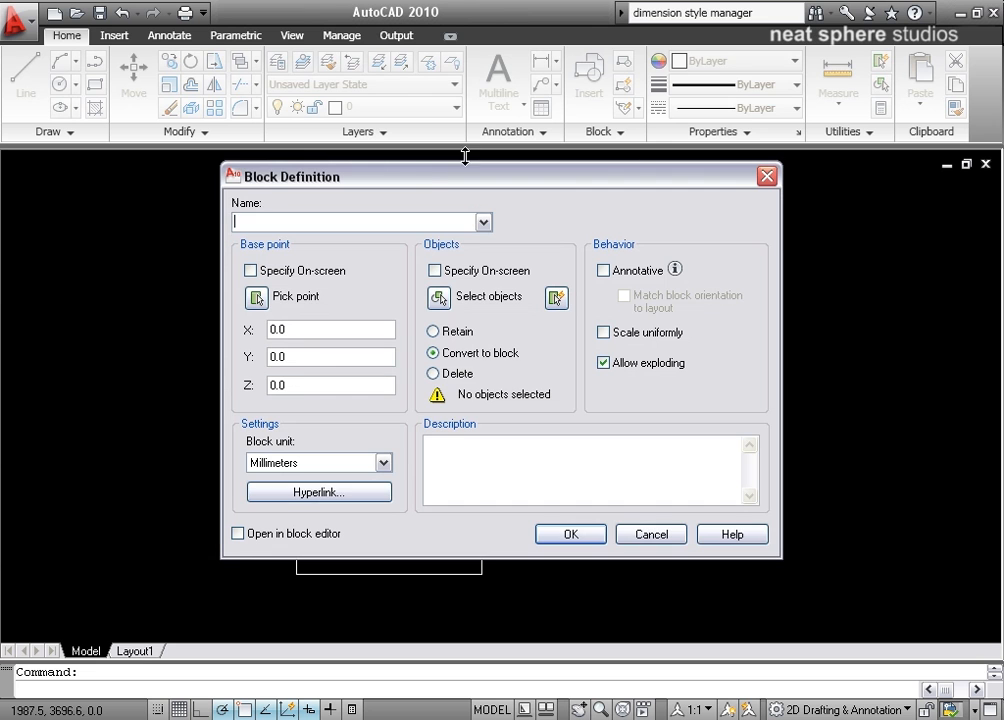
left_click_drag(428, 182, 585, 62)
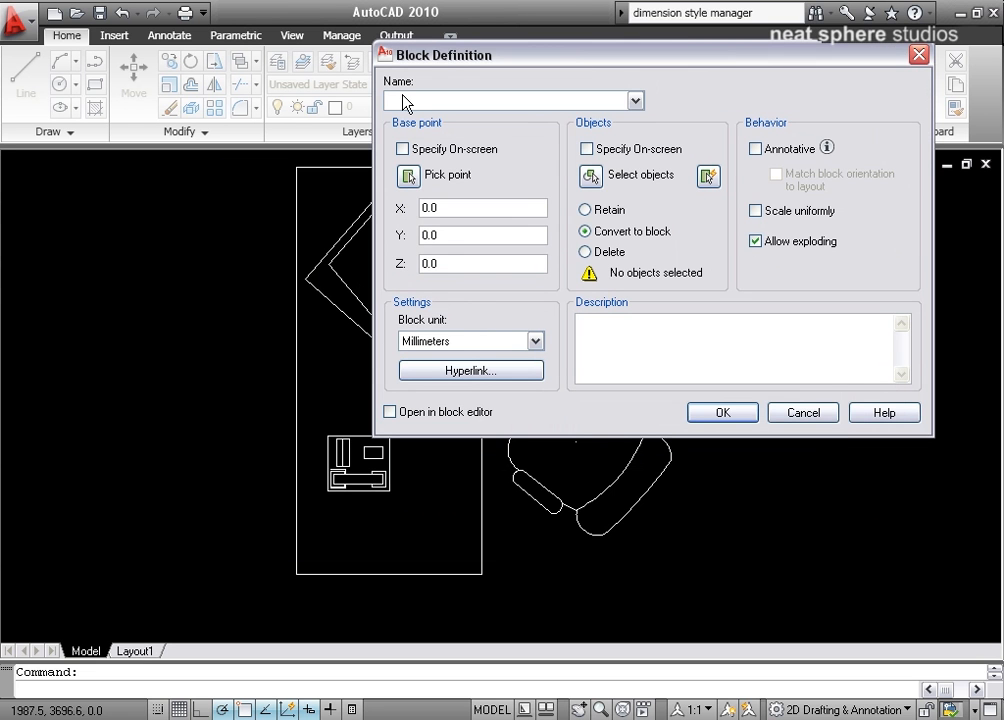
left_click_drag(449, 57, 427, 143)
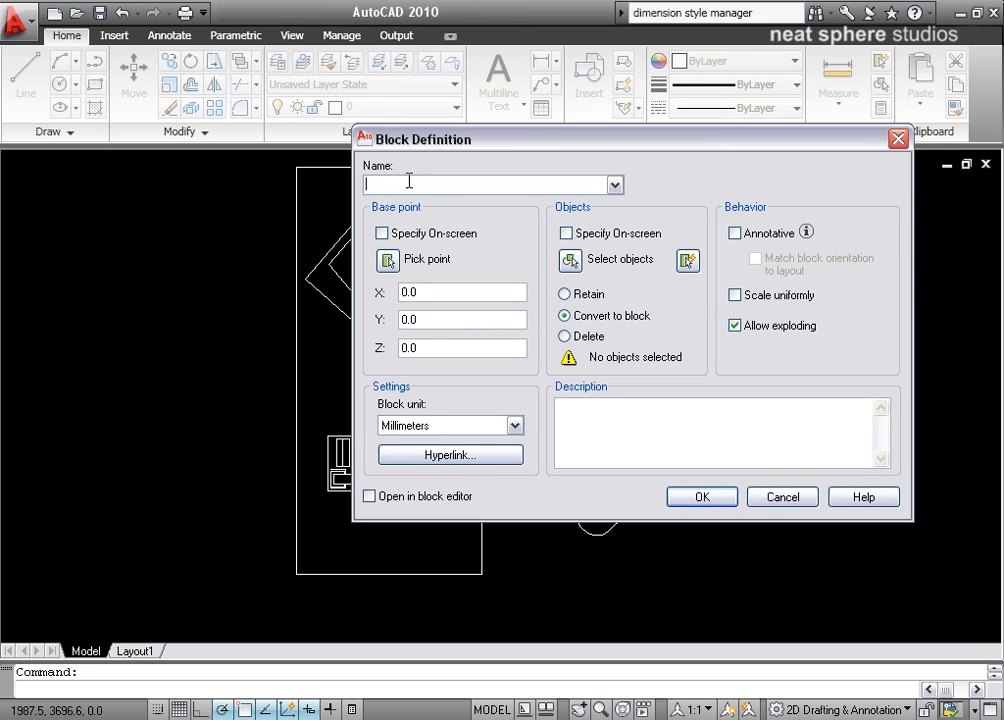
type("Phone")
left_click(569, 261)
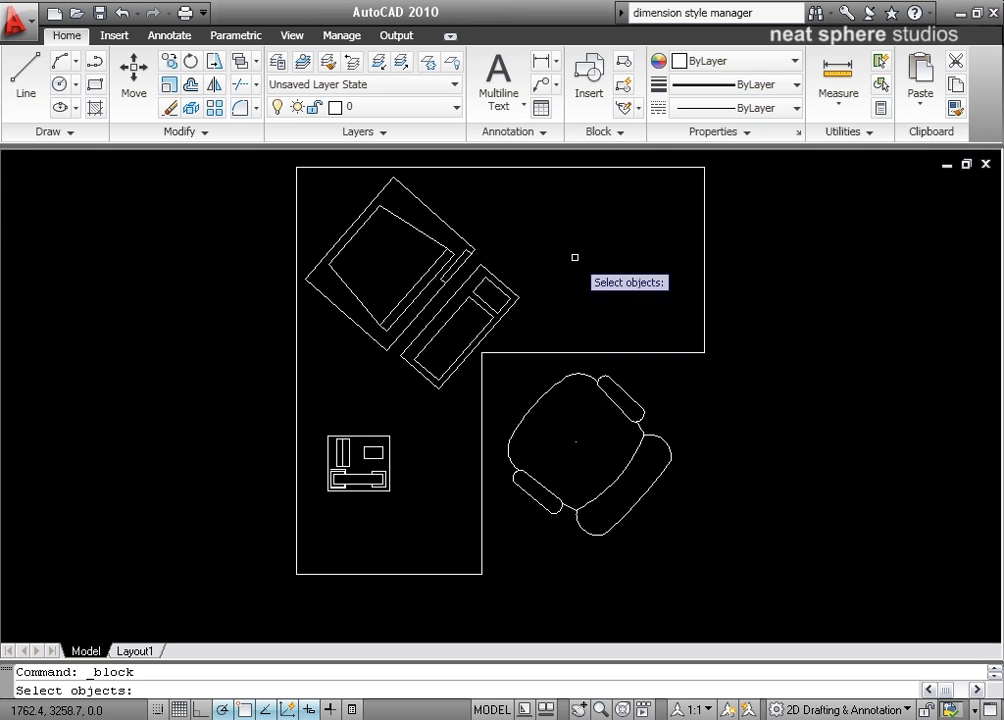
left_click(405, 409)
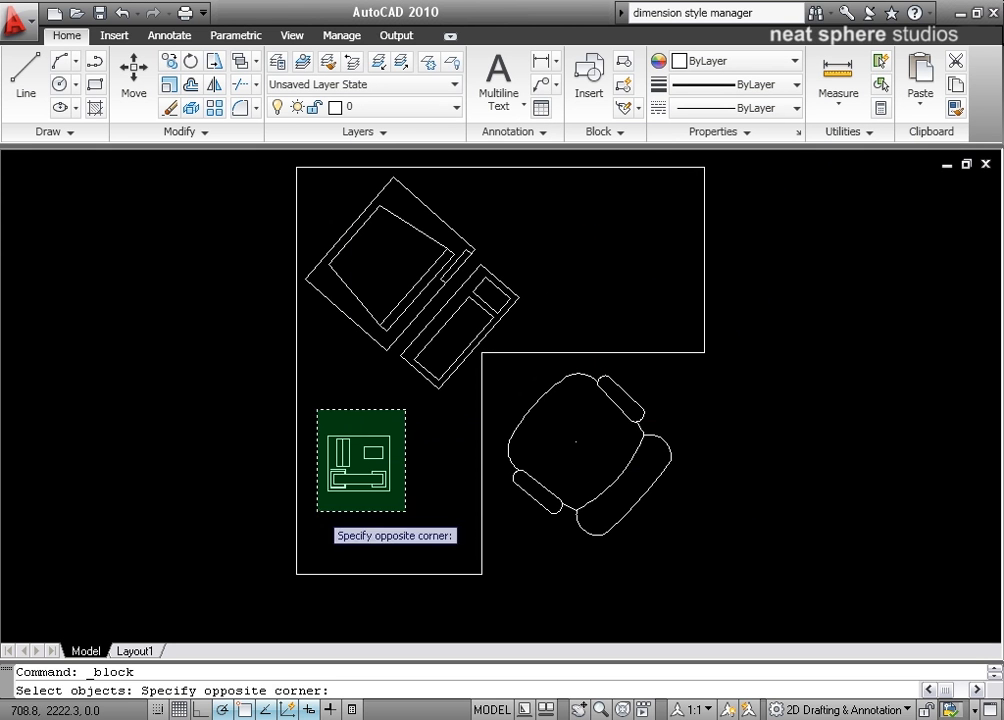
left_click(315, 515)
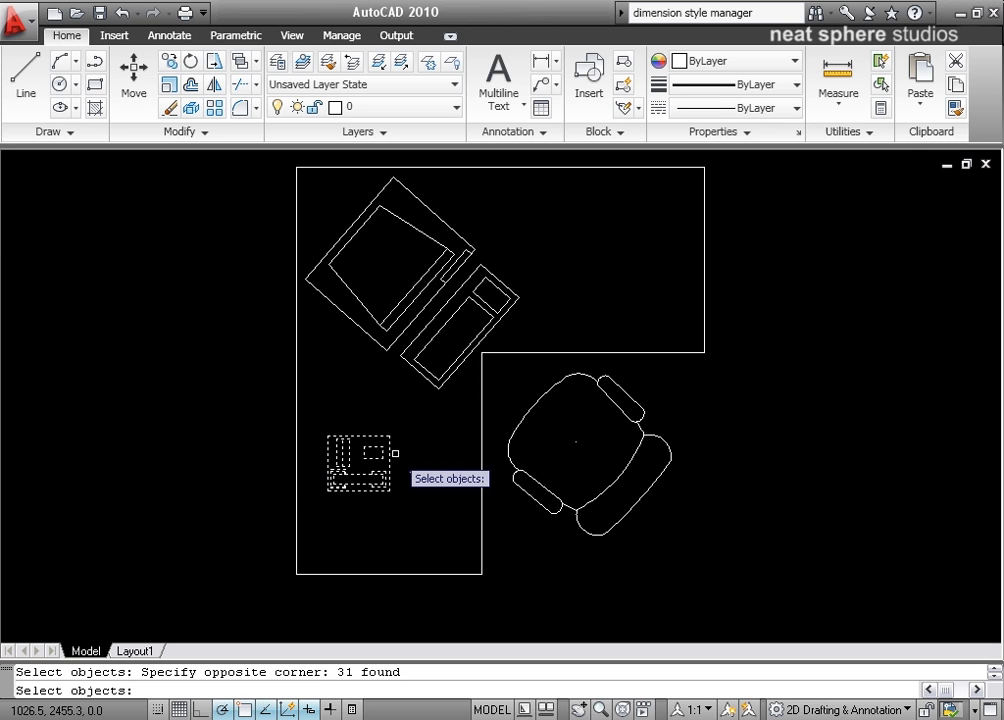
key("Return")
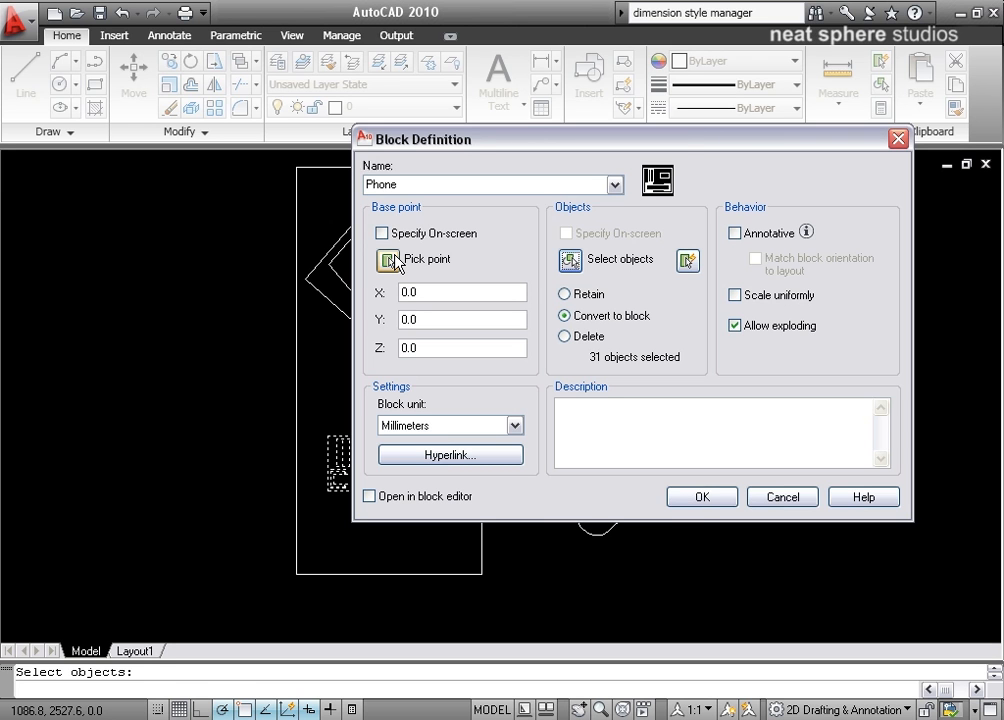
Set the block's base point at the centre of the phone's outline, describe it as "Phone handset DC500" and create the block.
left_click(388, 260)
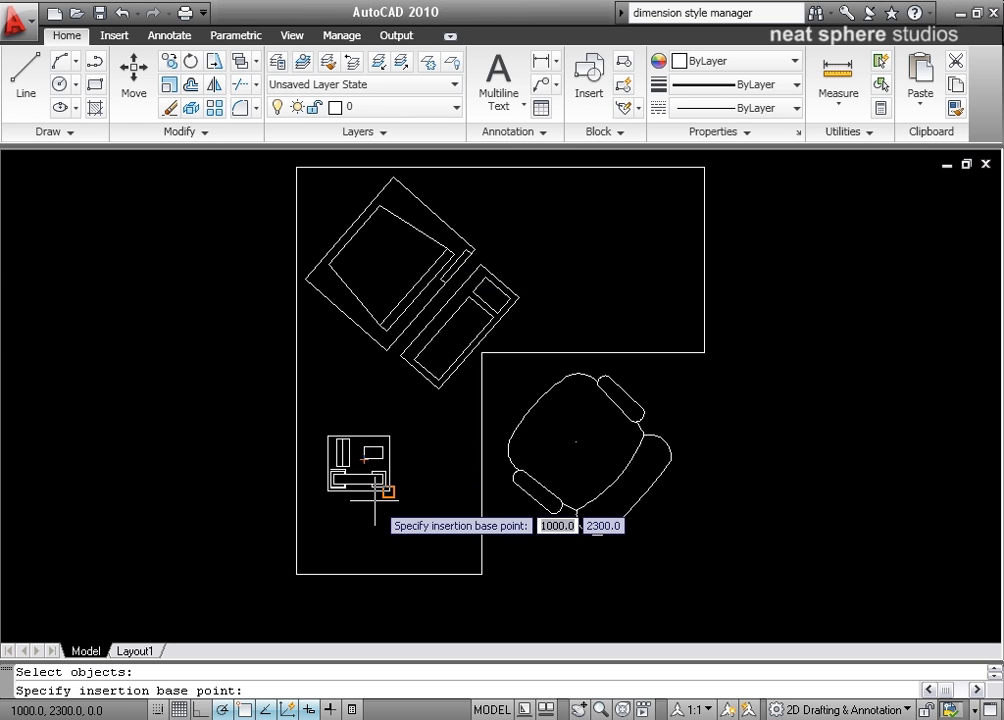
scroll(377, 490, "up", 5)
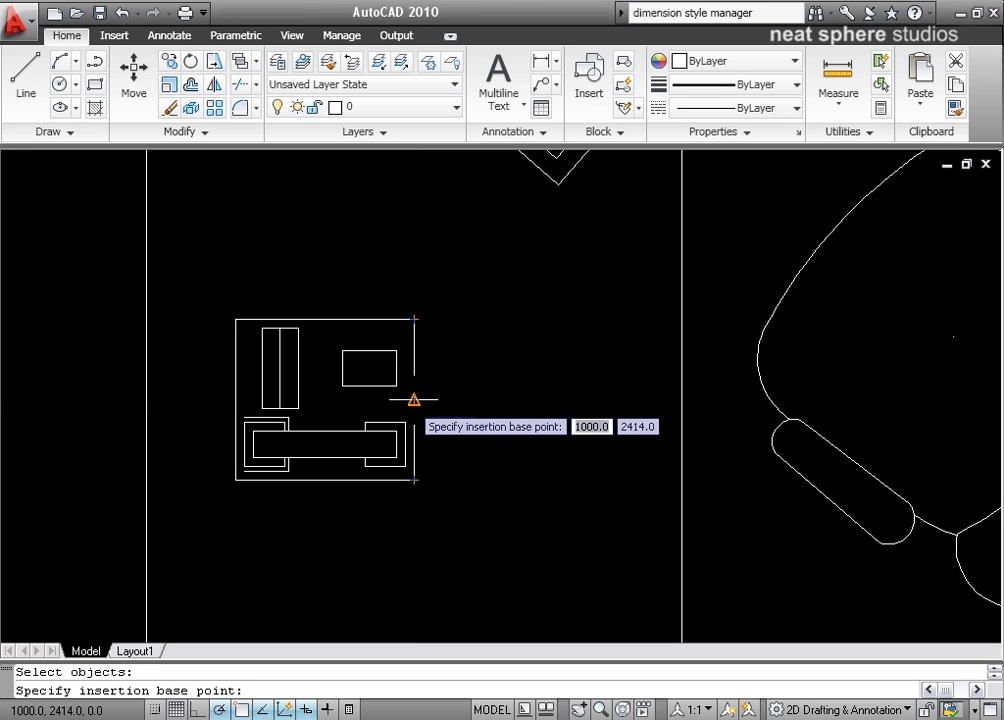
left_click(325, 399)
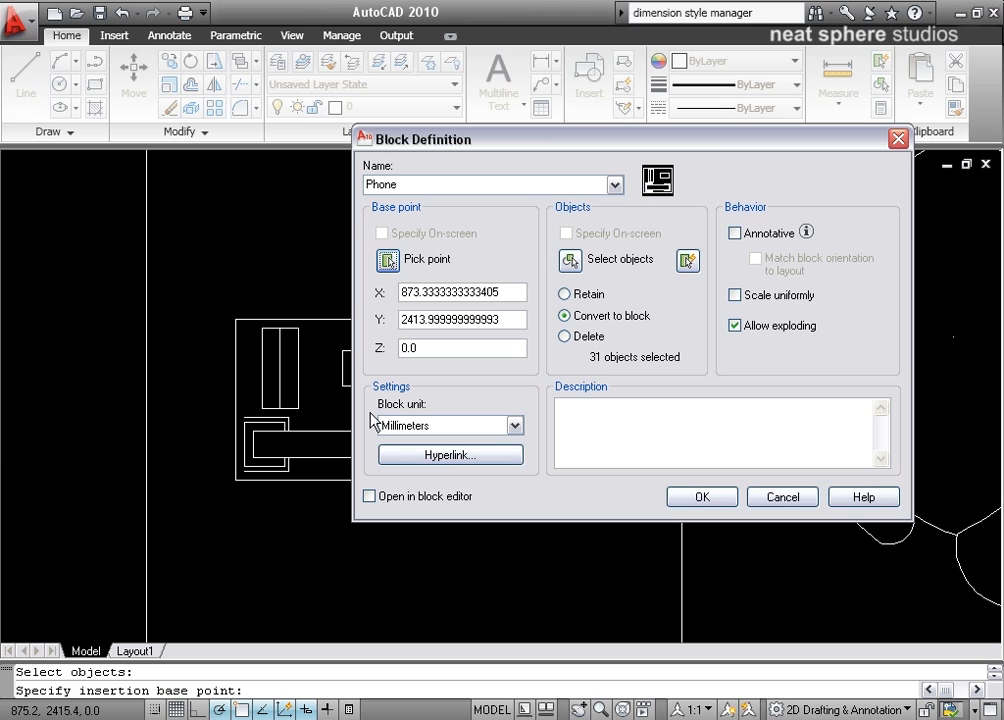
left_click(621, 419)
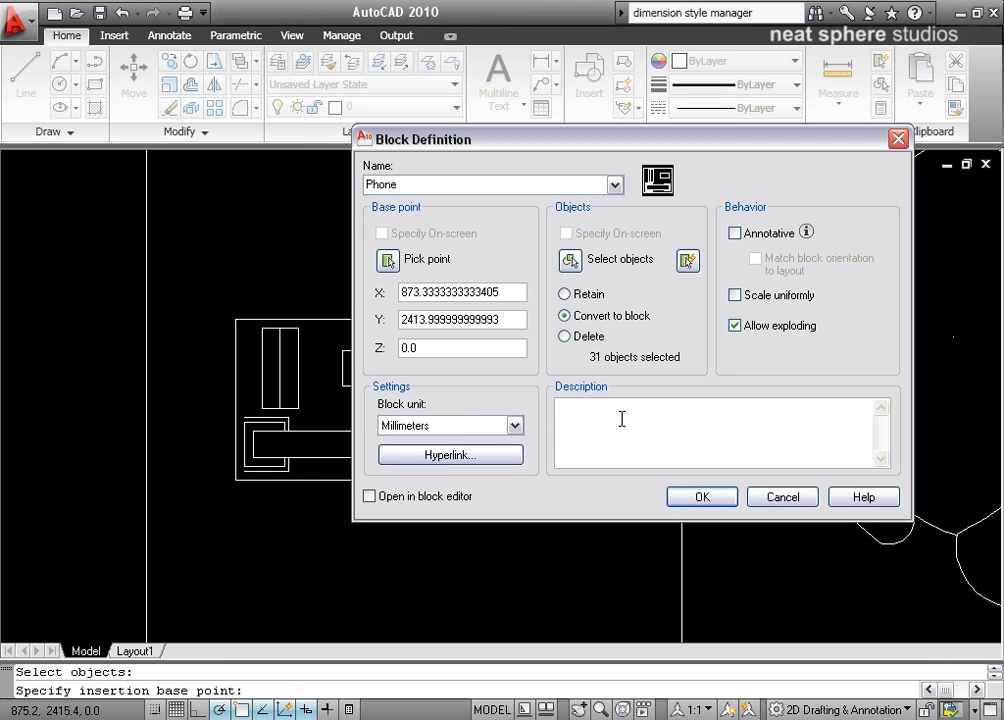
type("Phon")
type("e handset DC500")
left_click(732, 498)
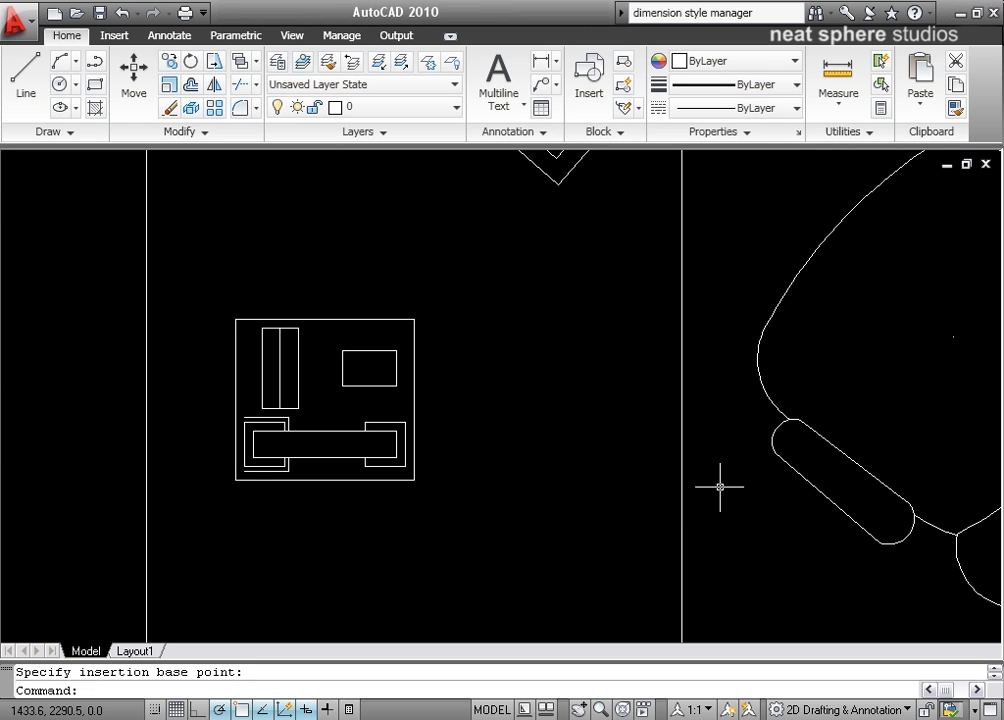
Move the phone block 126.7 mm horizontally by its base point grip, aligning it with the midpoint of the desk's lower edge.
scroll(720, 487, "down", 4)
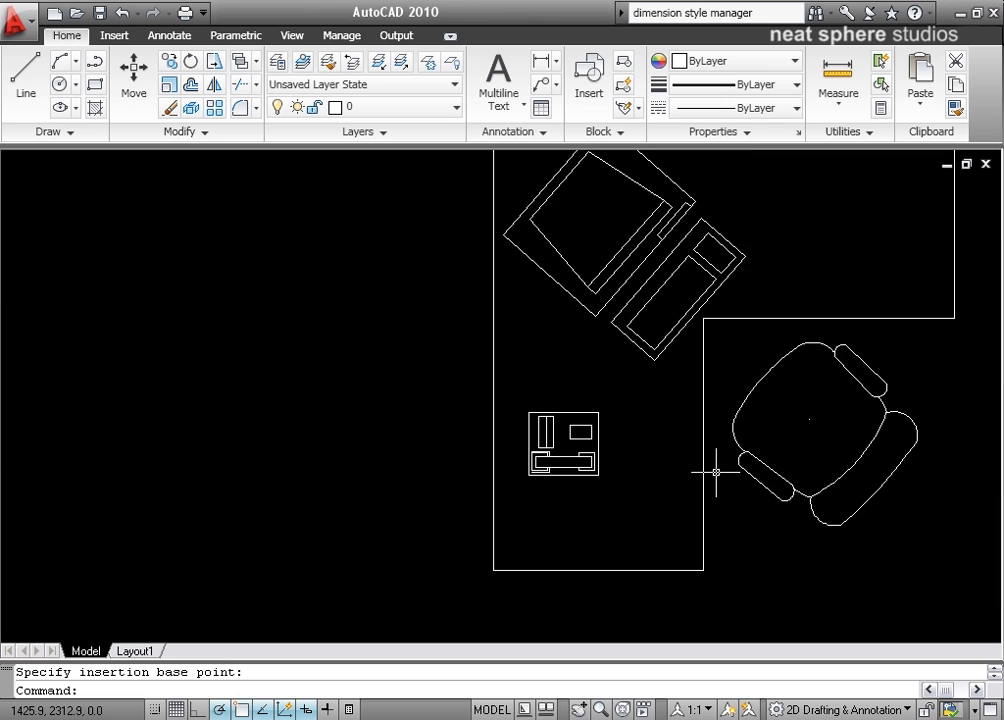
middle_click_drag(716, 466, 610, 453)
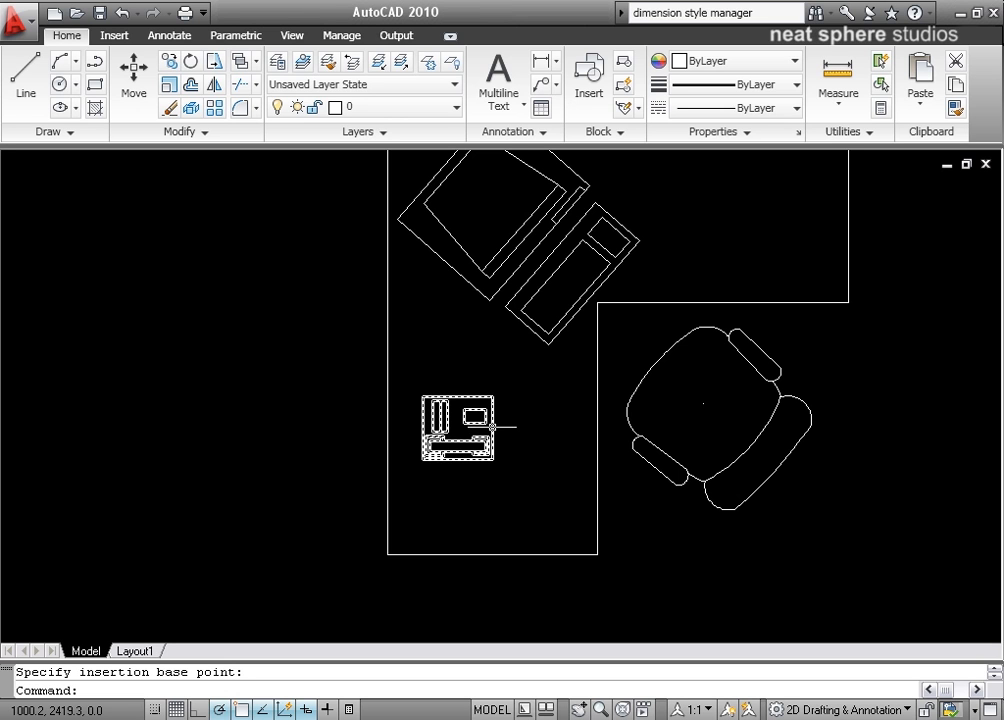
left_click(492, 427)
scroll(490, 424, "up", 5)
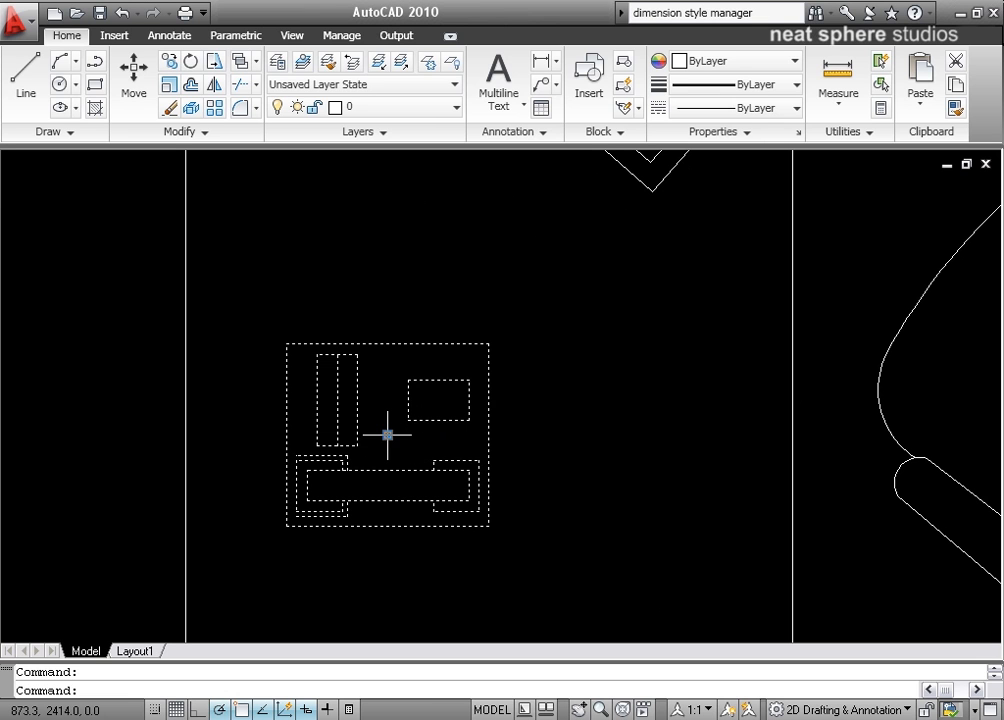
left_click(387, 435)
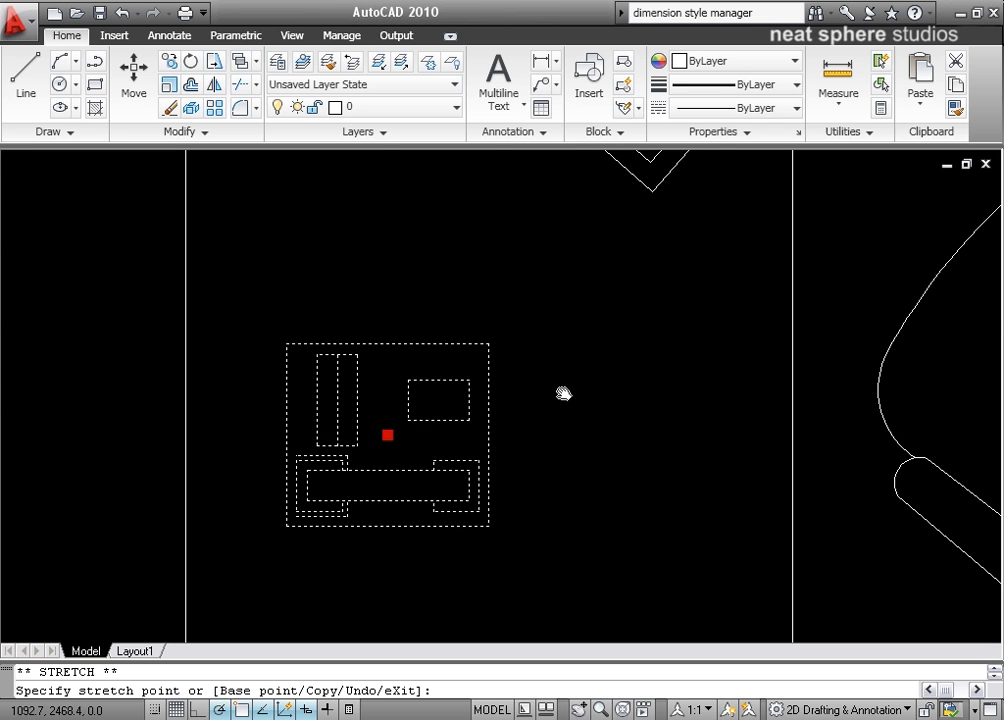
middle_click_drag(565, 394, 587, 148)
scroll(575, 222, "down", 4)
middle_click_drag(562, 231, 563, 333)
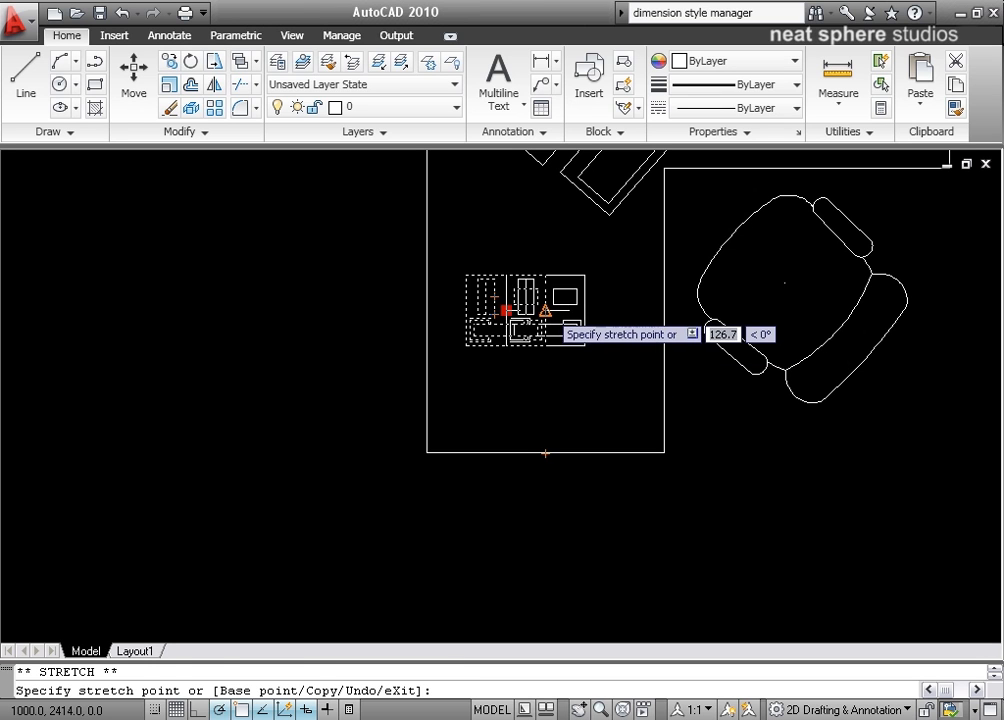
left_click(545, 311)
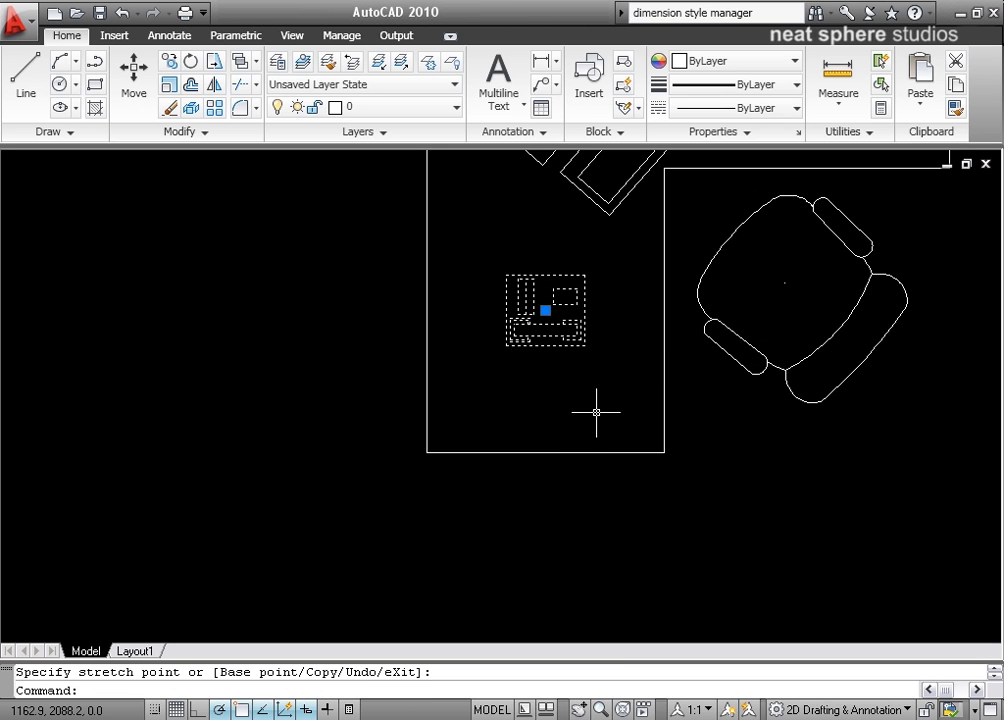
key("Escape")
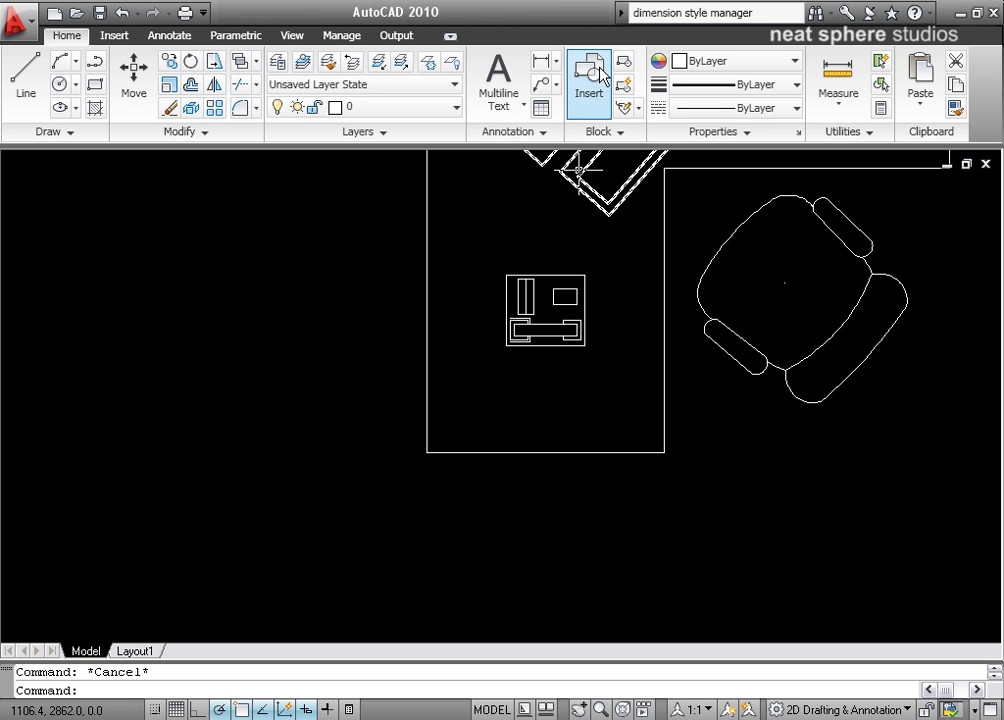
Insert another Phone block at scale 1.0 and rotation 0 on the desk, just below the existing phone.
mouse_move(646, 270)
middle_mouse_down()
mouse_move(513, 506)
mouse_move(531, 466)
mouse_move(503, 438)
mouse_move(506, 394)
mouse_move(553, 352)
middle_mouse_up()
scroll(529, 443, "down", 3)
scroll(531, 445, "up", 2)
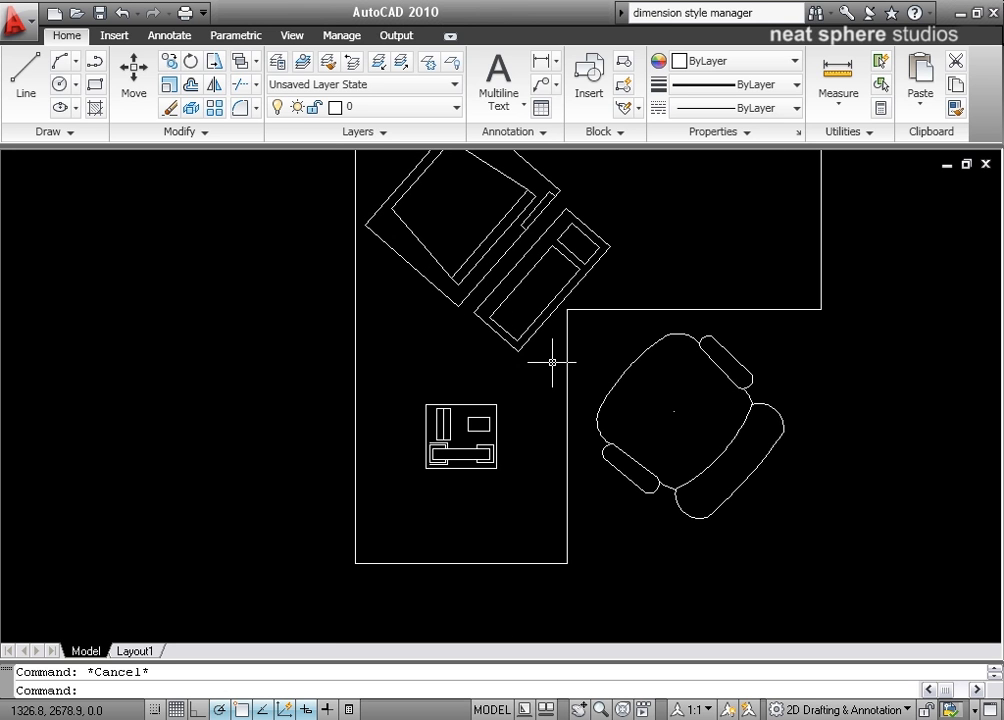
left_click(592, 90)
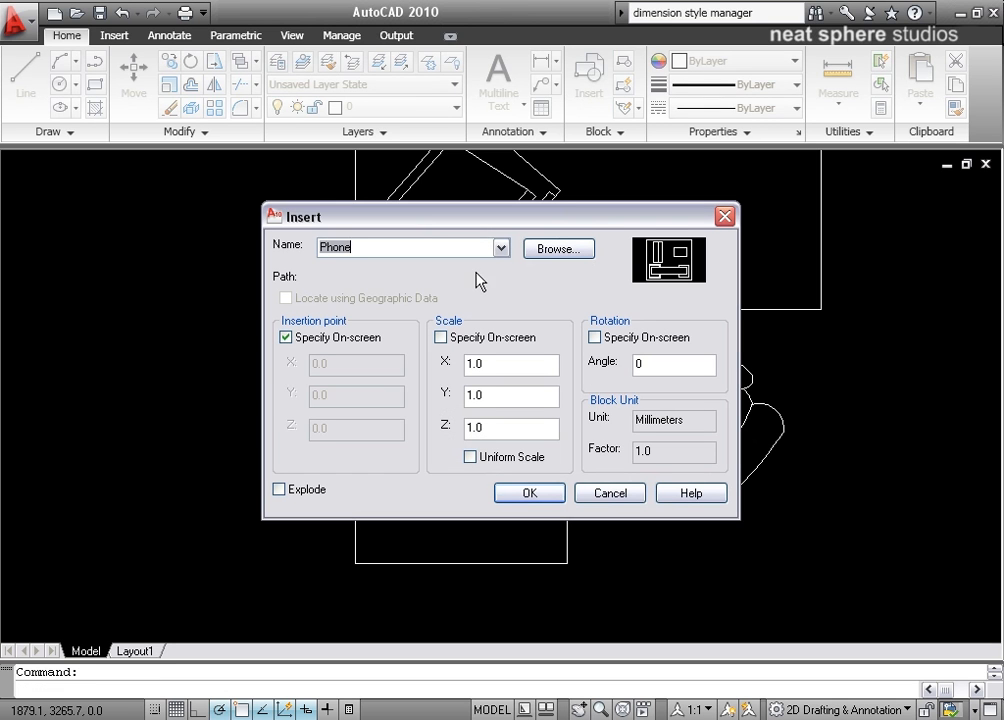
left_click(505, 252)
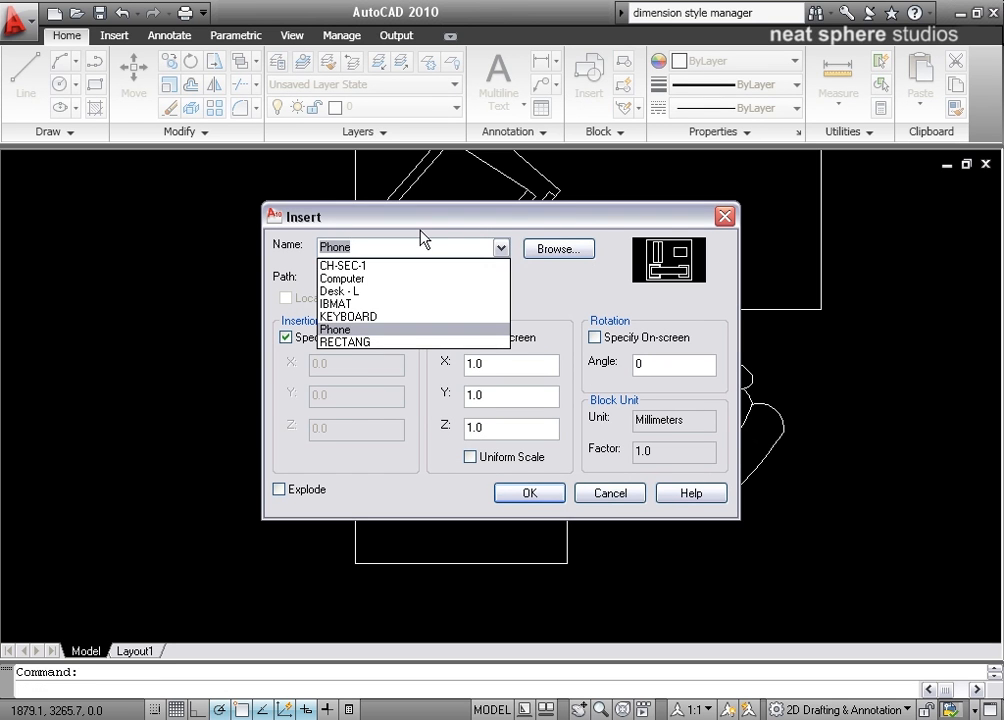
left_click(335, 329)
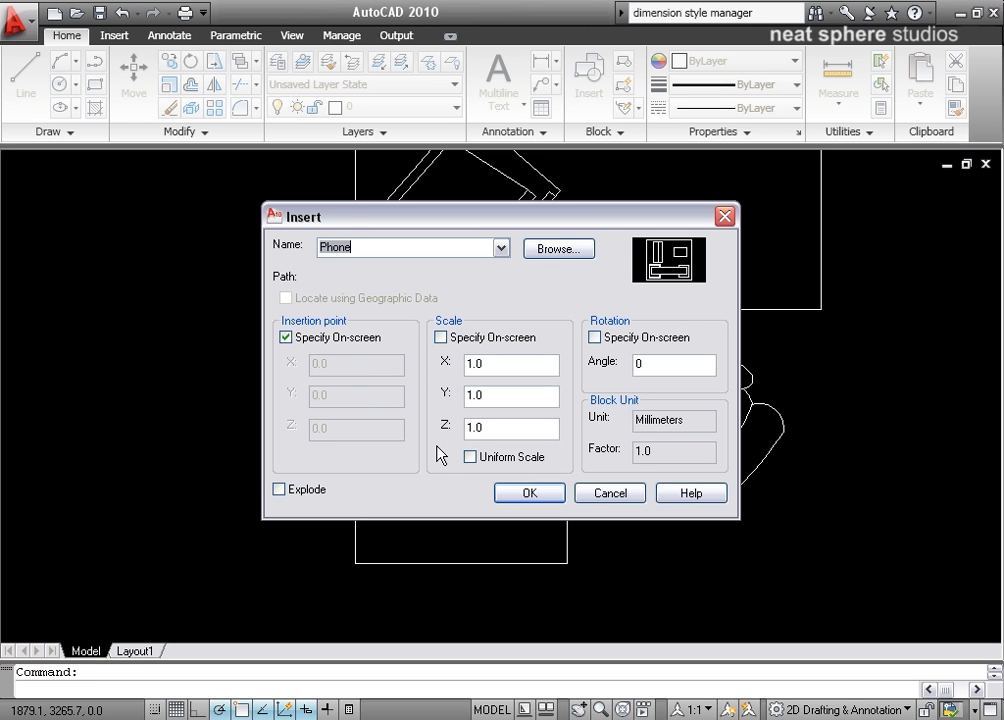
left_click(595, 338)
left_click(595, 338)
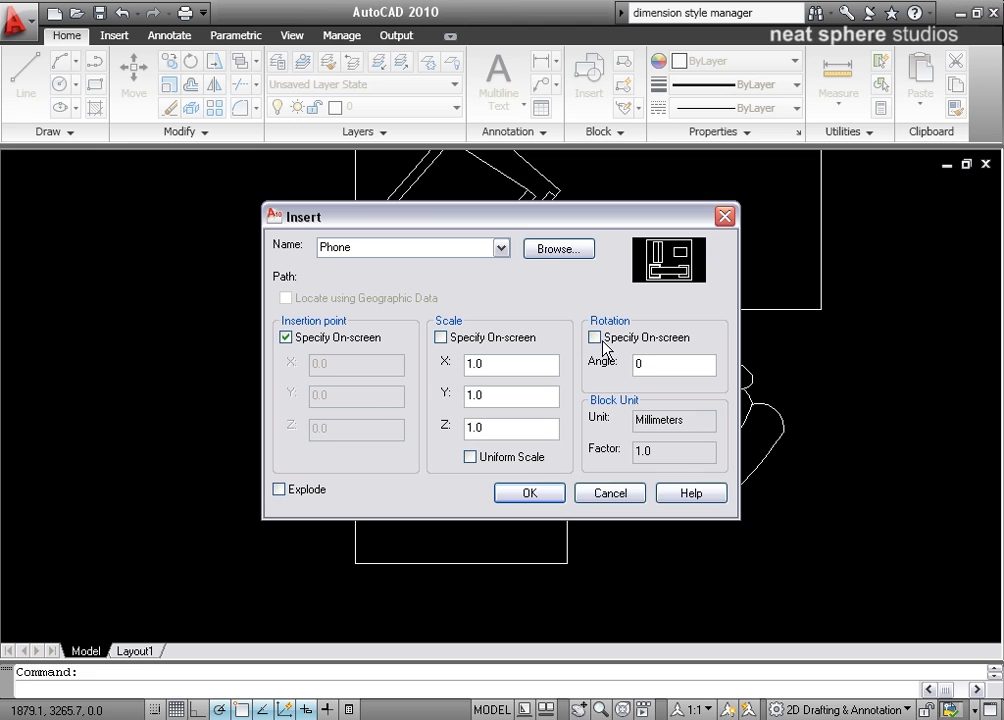
left_click(636, 366)
left_click_drag(486, 365, 415, 364)
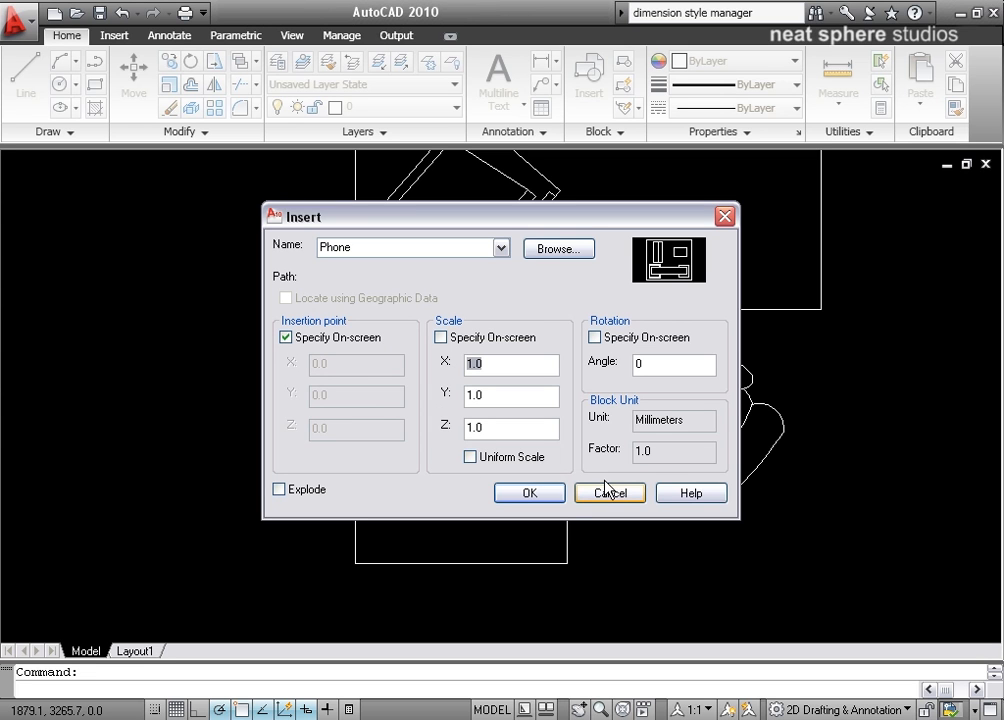
left_click(549, 494)
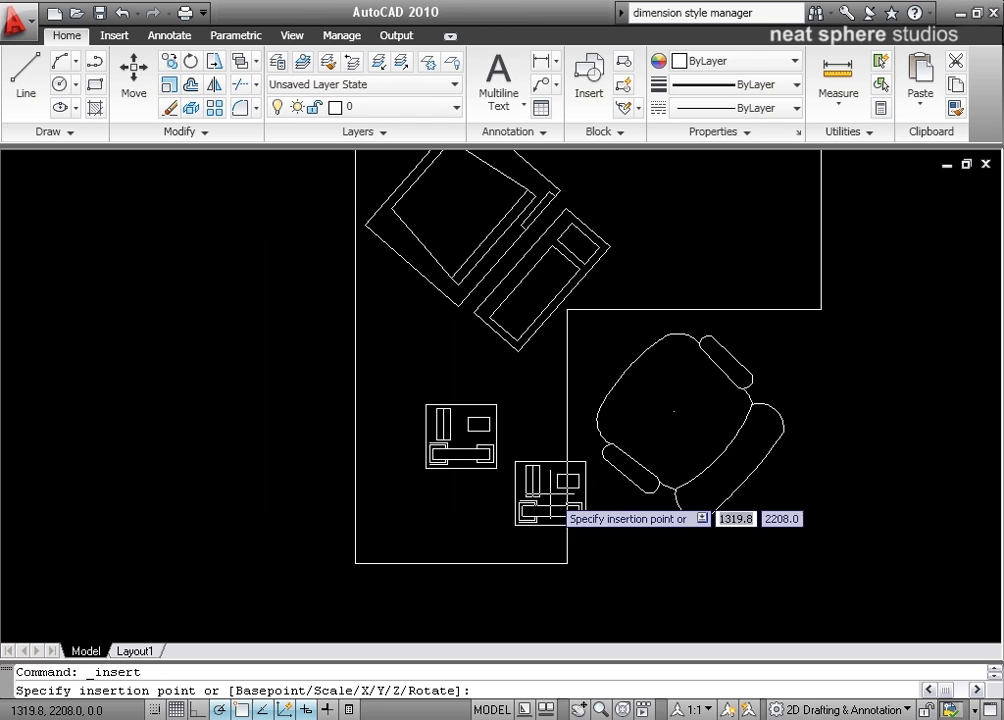
left_click(463, 517)
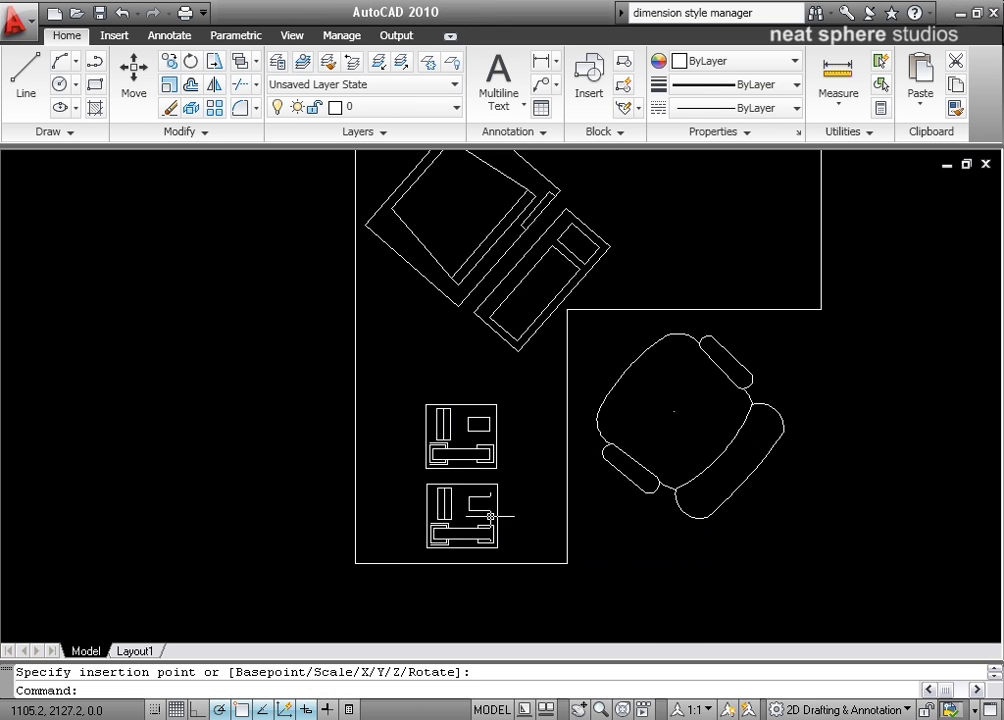
mouse_move(592, 498)
middle_mouse_down()
mouse_move(516, 563)
mouse_move(526, 507)
middle_mouse_up()
scroll(516, 563, "down", 2)
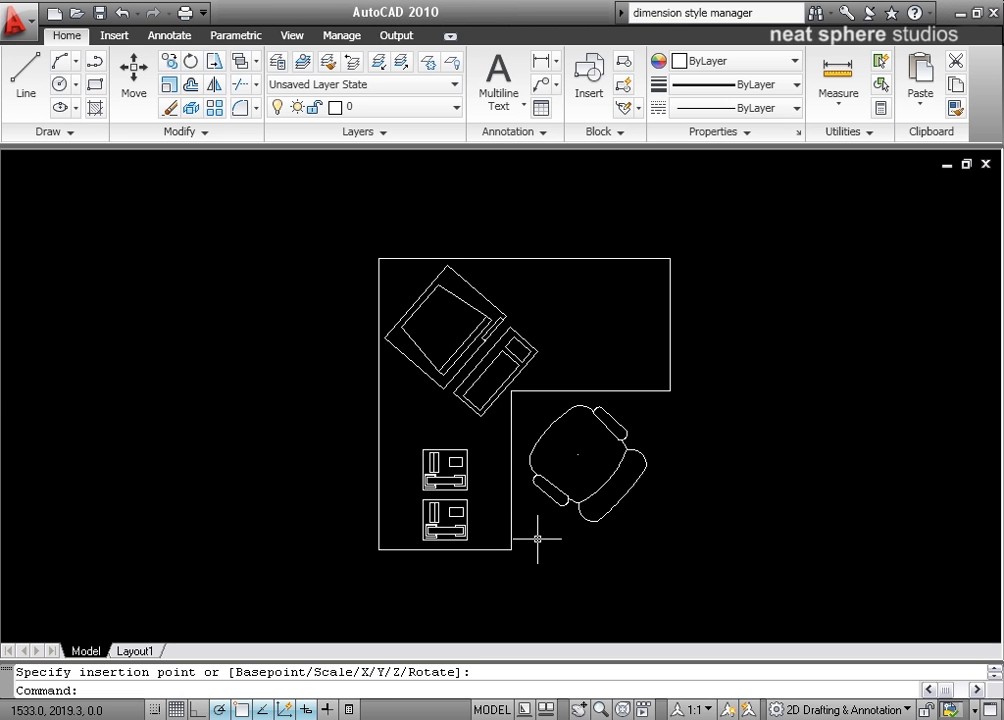
middle_click_drag(537, 539, 540, 518)
scroll(540, 516, "up", 2)
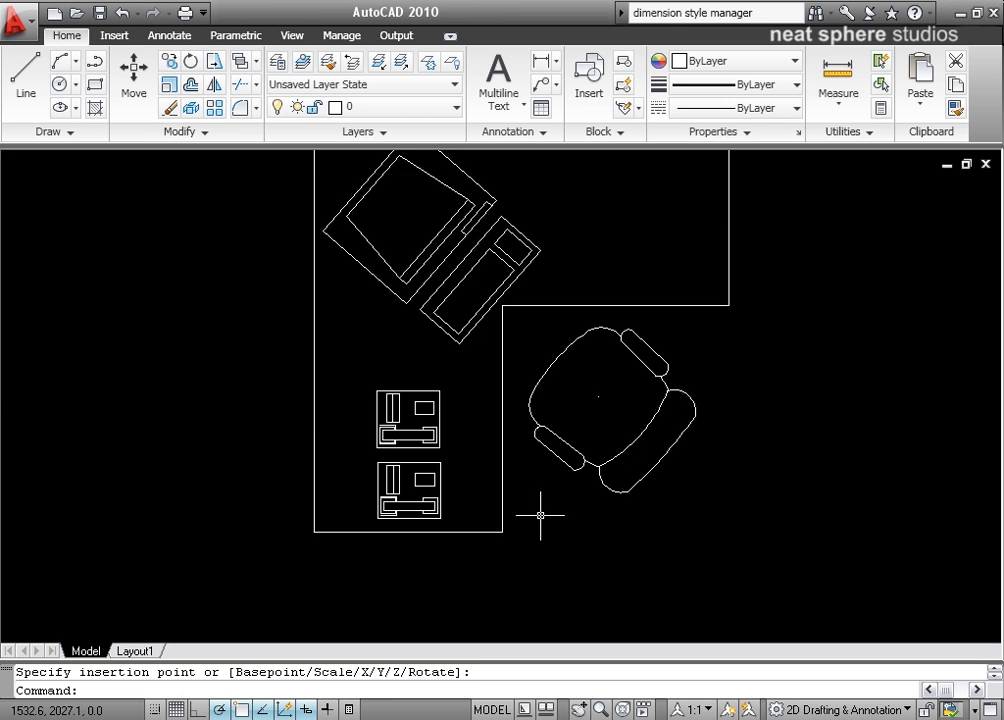